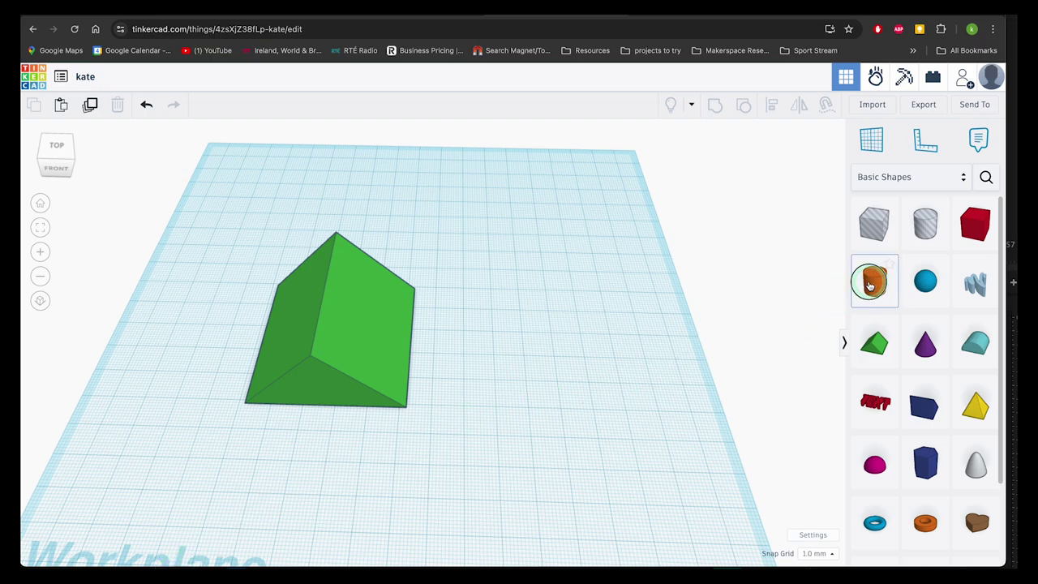
Place a cylinder on the sloping side face of the green roof shape.
left_click_drag(870, 284, 371, 321)
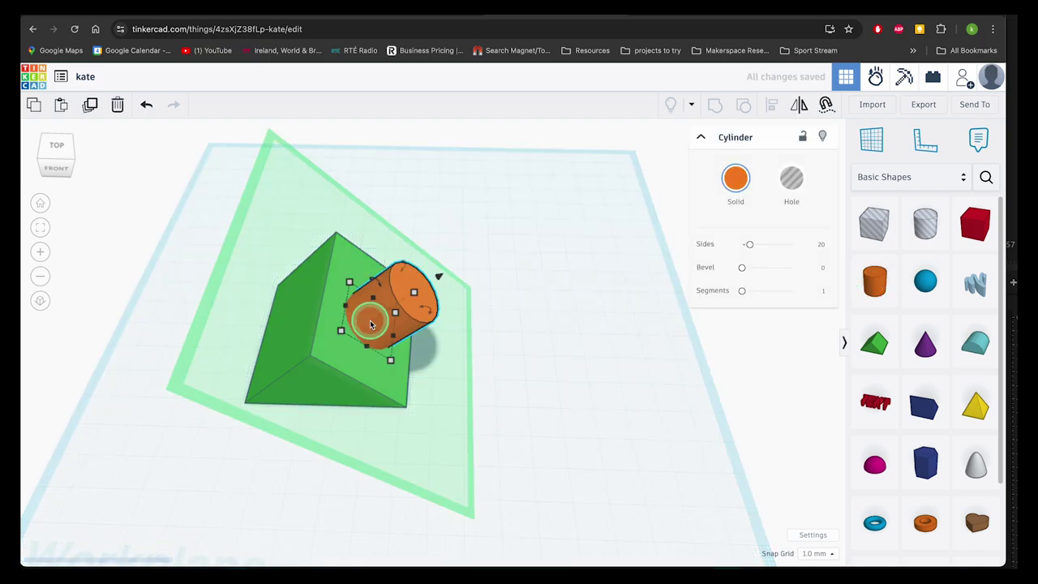
left_click(636, 373)
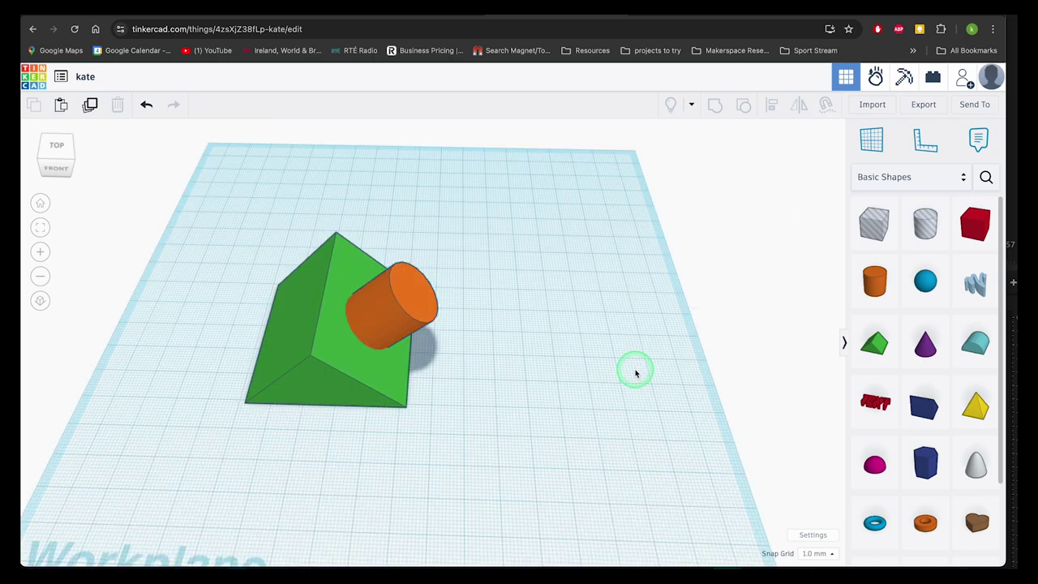
right_click_drag(636, 373, 328, 436)
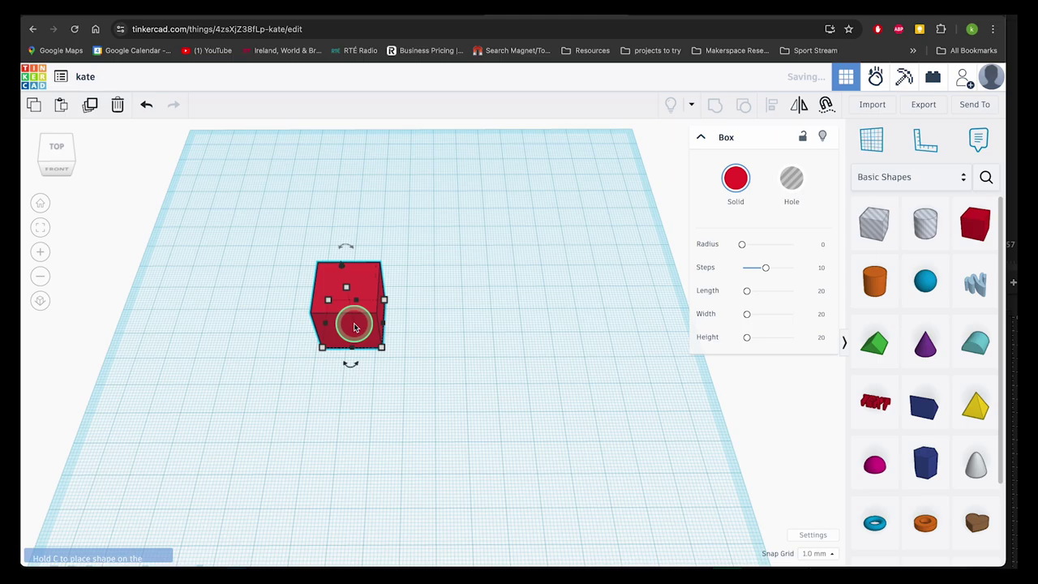
Enlarge the red box on the workplane into a wide rectangular block.
left_click_drag(352, 320, 452, 347)
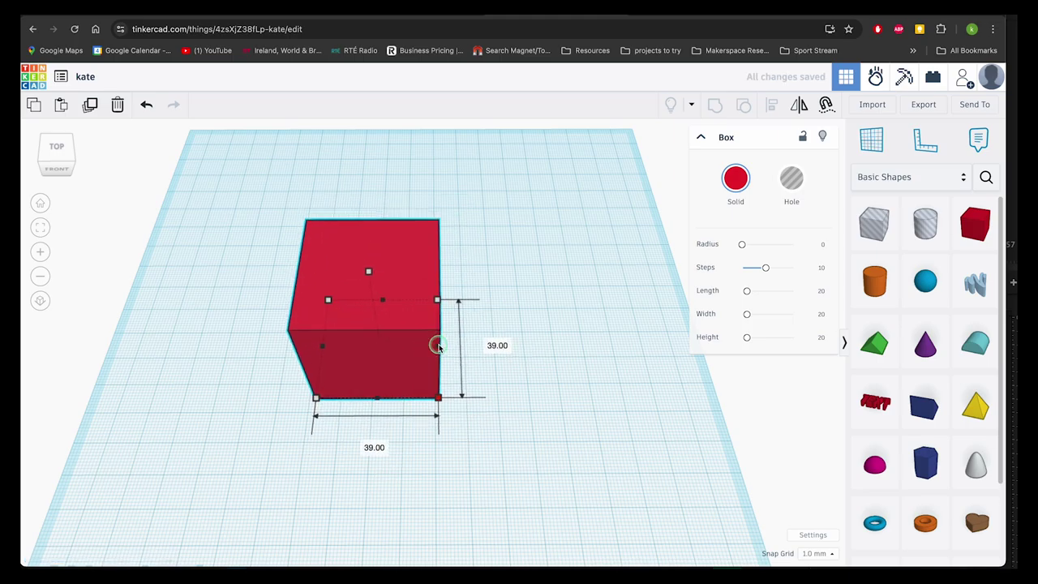
left_click_drag(457, 413, 573, 397)
left_click(649, 431)
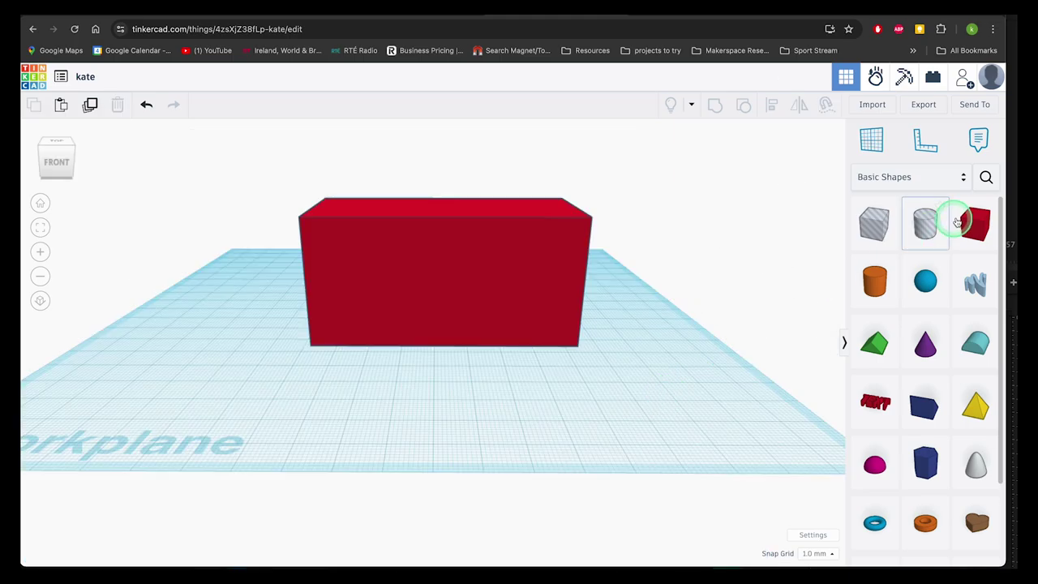
Place a second box against the front face of the red block, near its left end, and turn it into a hole.
left_click_drag(973, 224, 378, 336)
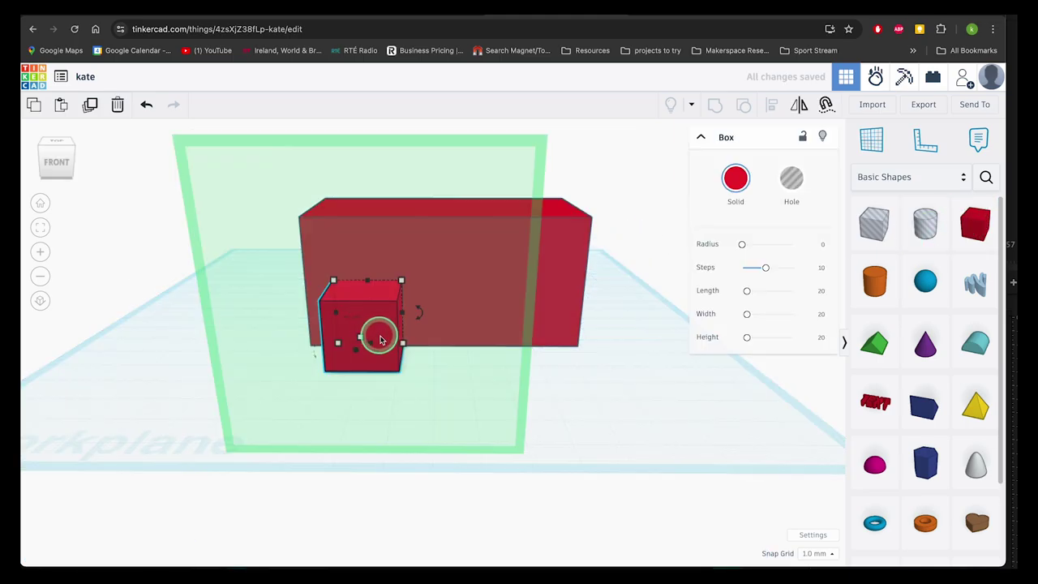
left_click(584, 394)
left_click(340, 324)
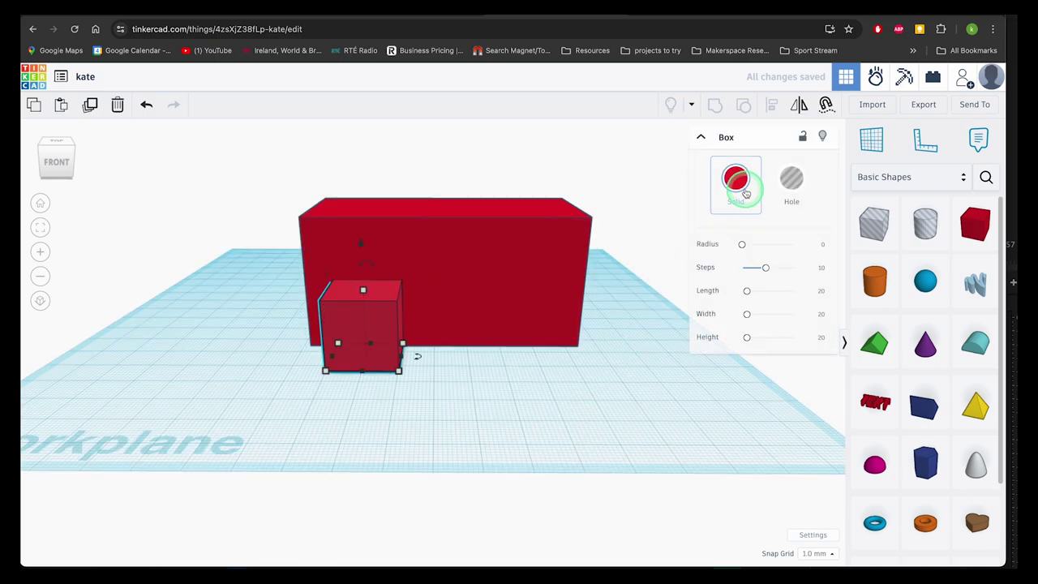
left_click(790, 184)
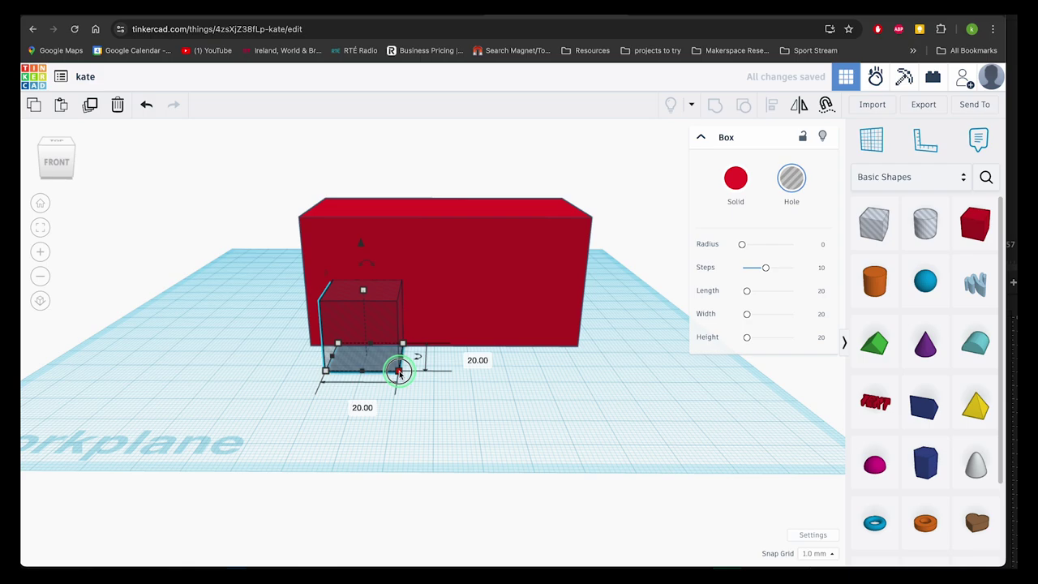
Narrow the hole box to a door shape and move it back into the block's front wall.
left_click_drag(397, 371, 369, 369)
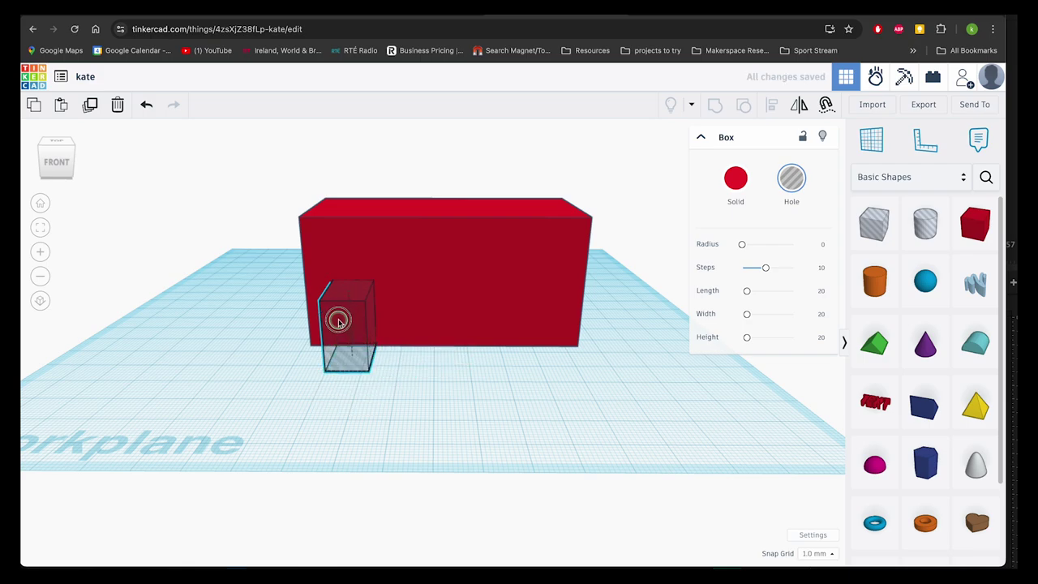
left_click_drag(339, 322, 340, 301)
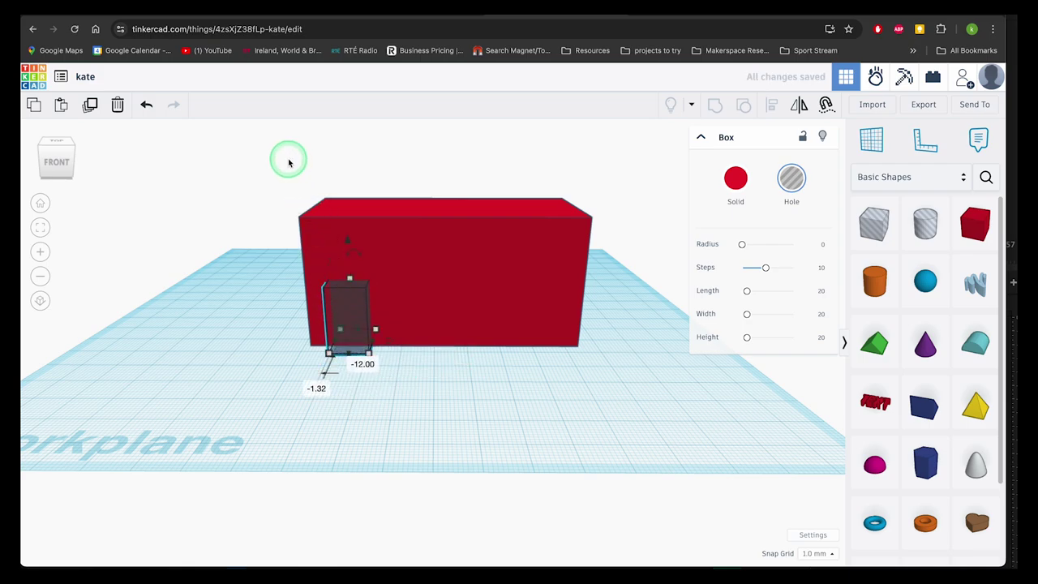
Group the red block with the hole box to cut the door opening.
left_click_drag(289, 163, 611, 398)
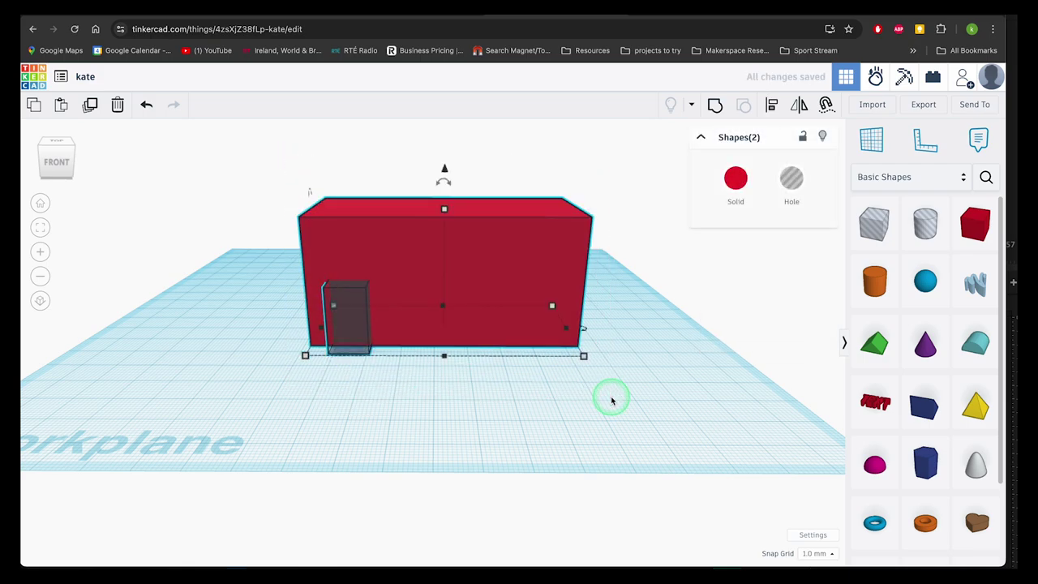
left_click(714, 106)
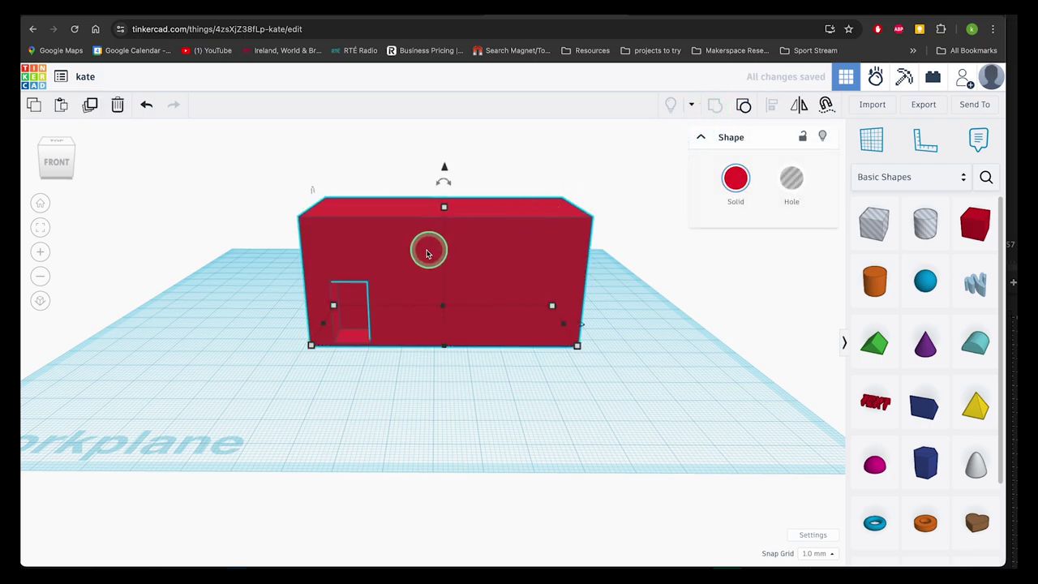
left_click(271, 320)
Move the grouped block about 5 mm left and 2 mm forward, and ungroup it.
left_click_drag(445, 251, 416, 250)
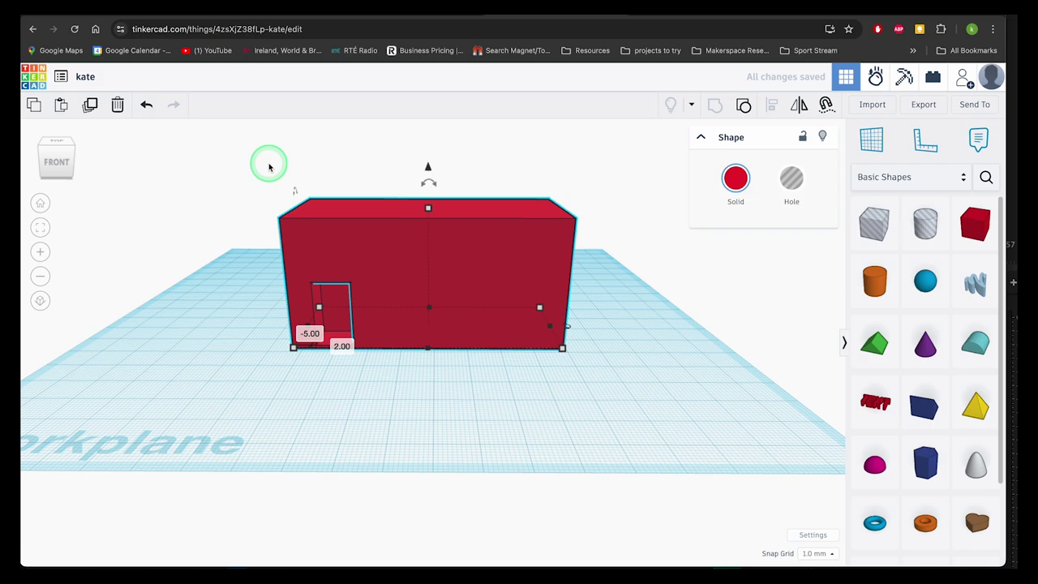
left_click_drag(270, 167, 609, 389)
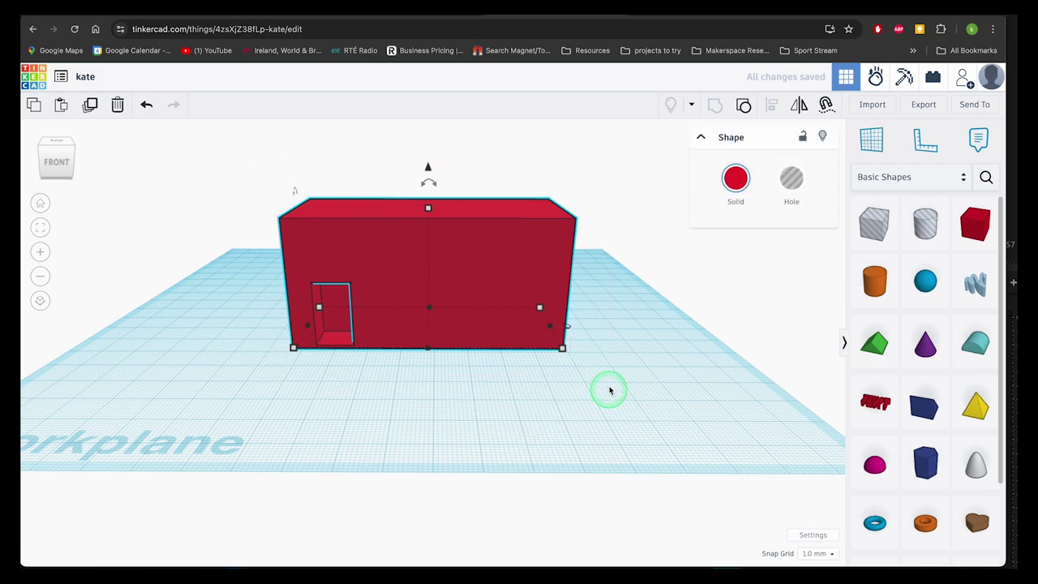
left_click(739, 117)
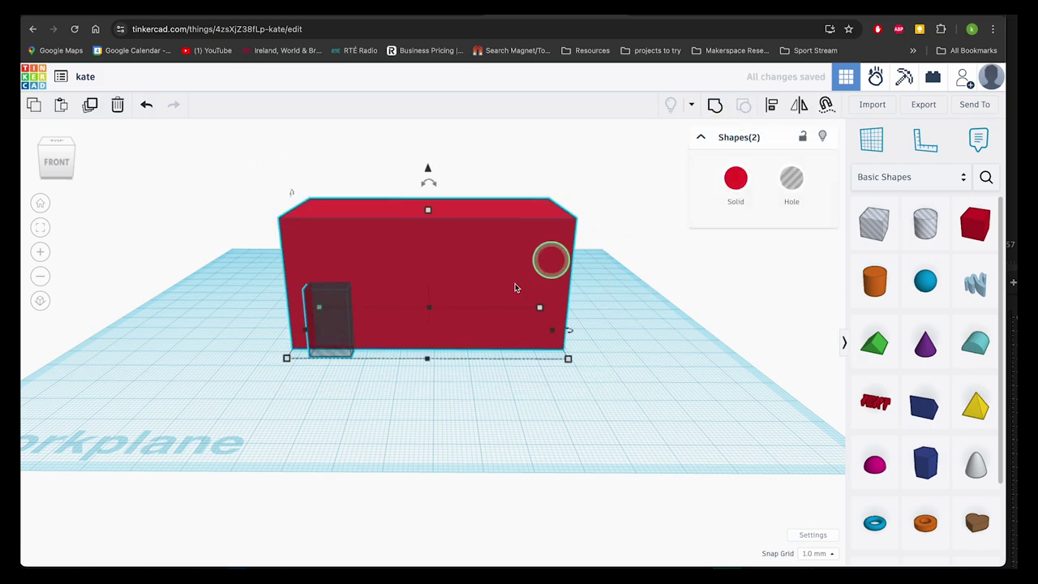
Move only the door hole about 43 mm to the right along the block's front wall and 3 mm forward.
left_click(346, 412)
left_click_drag(339, 324, 495, 328)
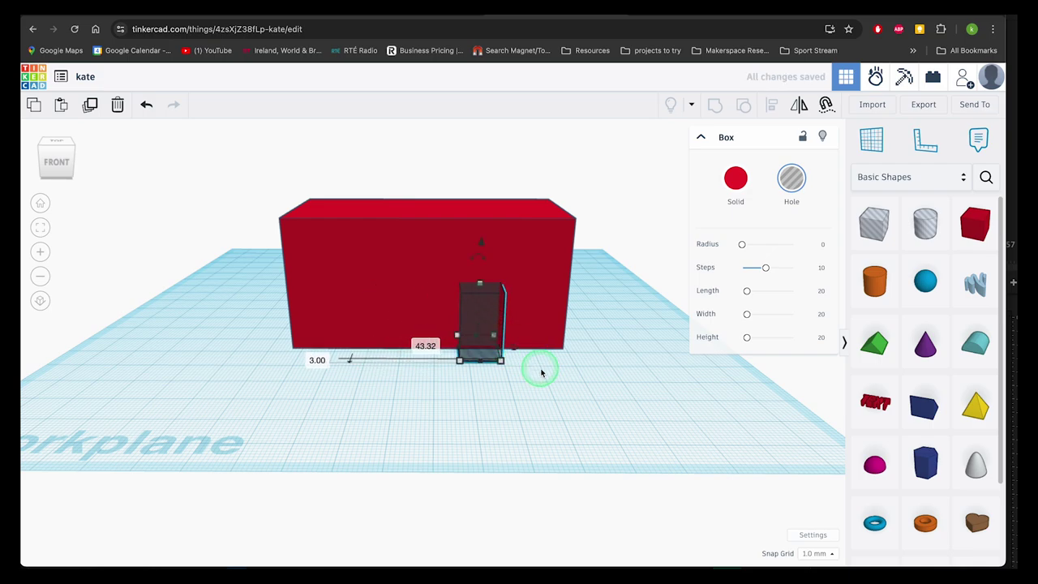
left_click(555, 395)
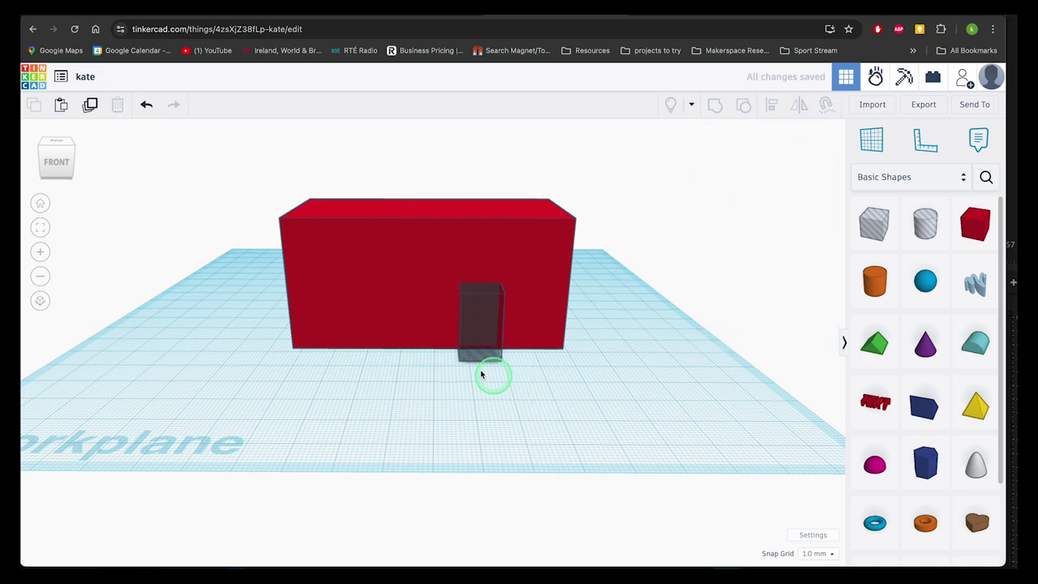
Group the block and the repositioned door hole to cut the opening in its new place.
left_click_drag(250, 172, 619, 406)
left_click(714, 108)
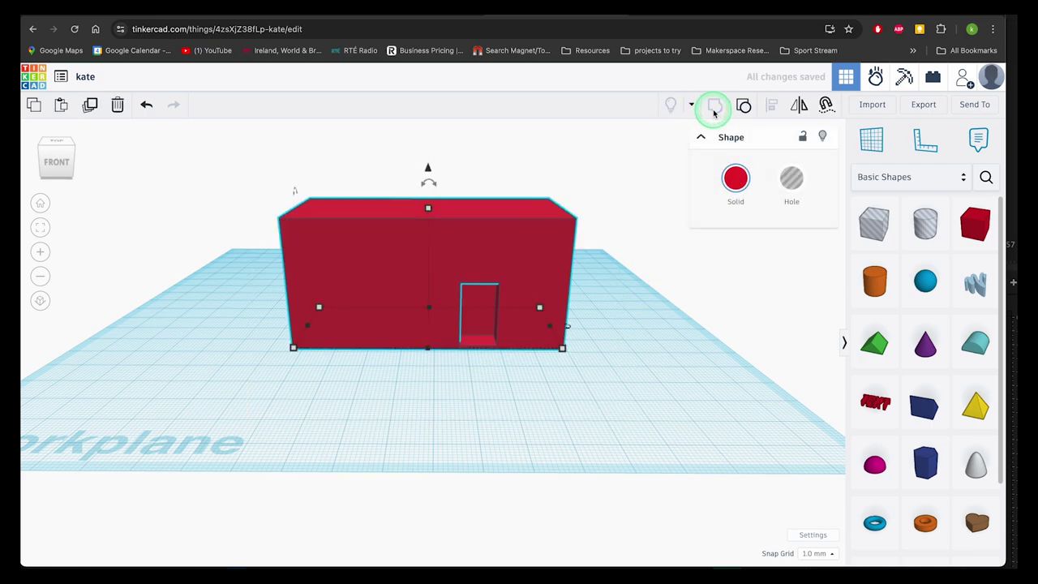
left_click(621, 383)
key("ctrl+z")
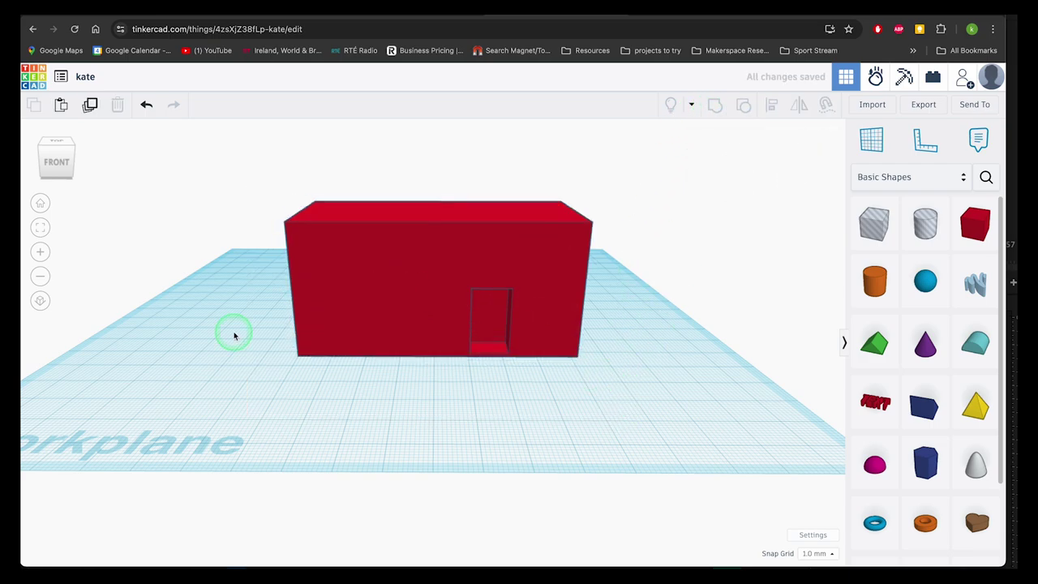
Ungroup the red block and its door hole while looking at the building from the front.
left_click(54, 162)
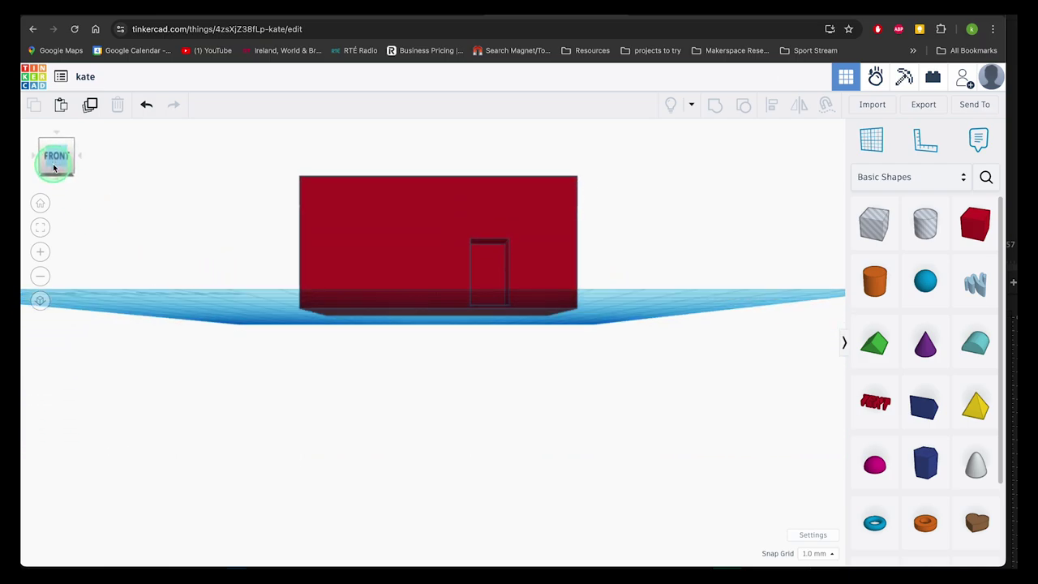
right_click_drag(210, 302, 212, 318)
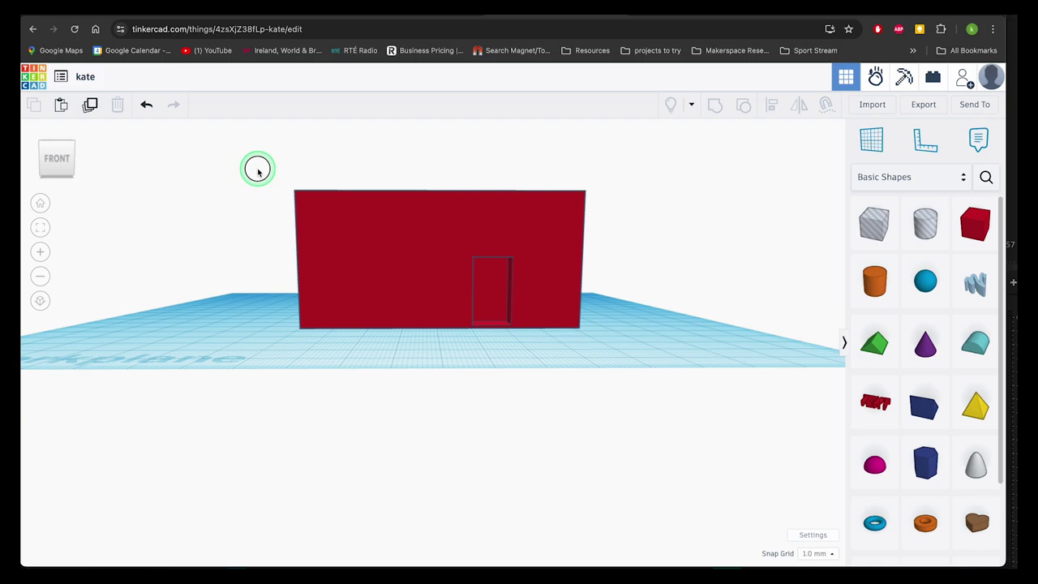
left_click_drag(258, 170, 635, 368)
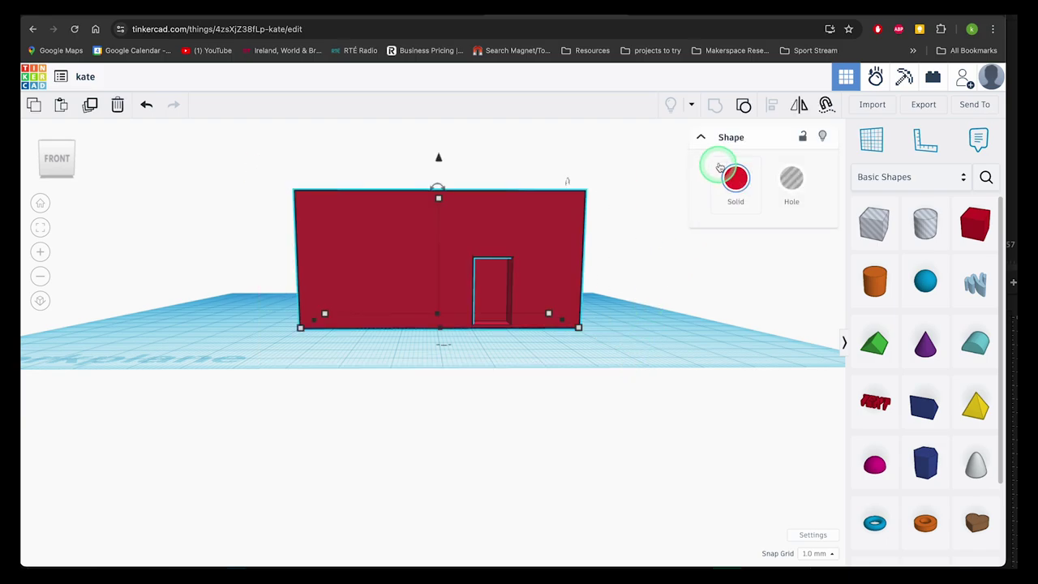
left_click(745, 110)
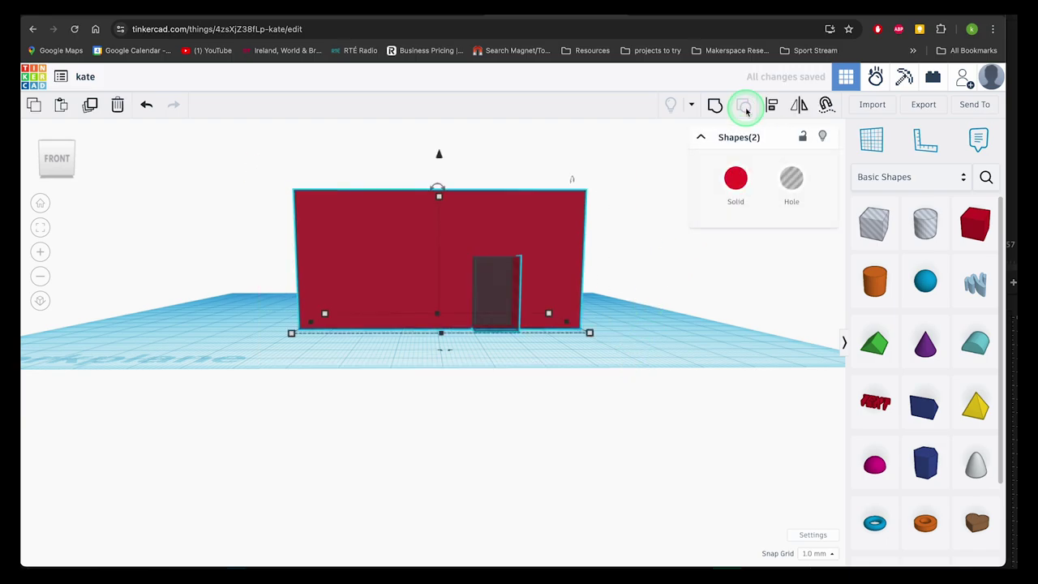
Align the door hole and the red block at their bottom edges.
left_click(773, 111)
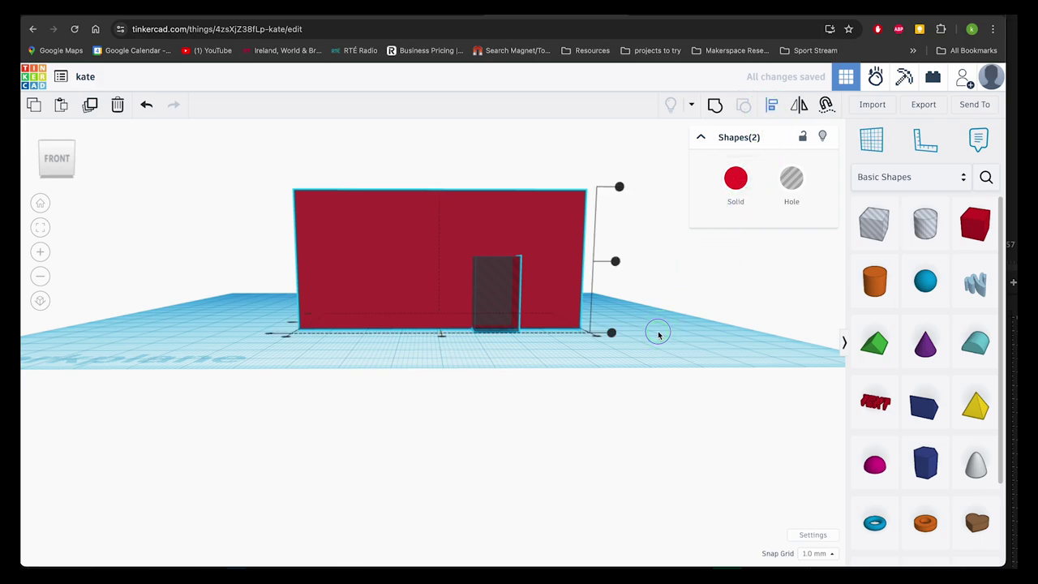
mouse_move(658, 335)
right_mouse_down()
mouse_move(665, 393)
mouse_move(649, 331)
right_mouse_up()
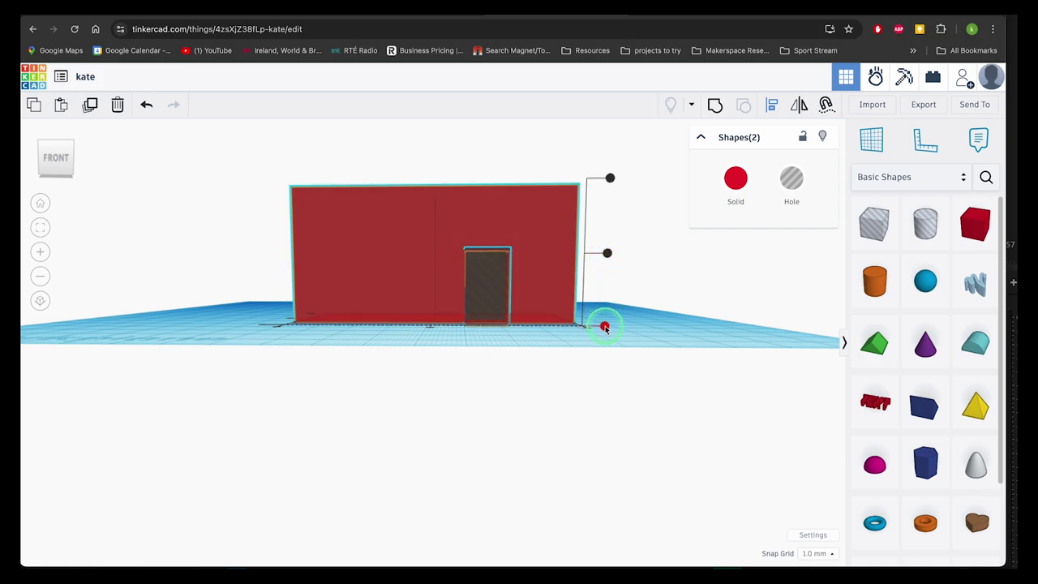
left_click(604, 327)
Centre the door hole along the block's width with Align, and group the two shapes.
right_click_drag(631, 322, 628, 368)
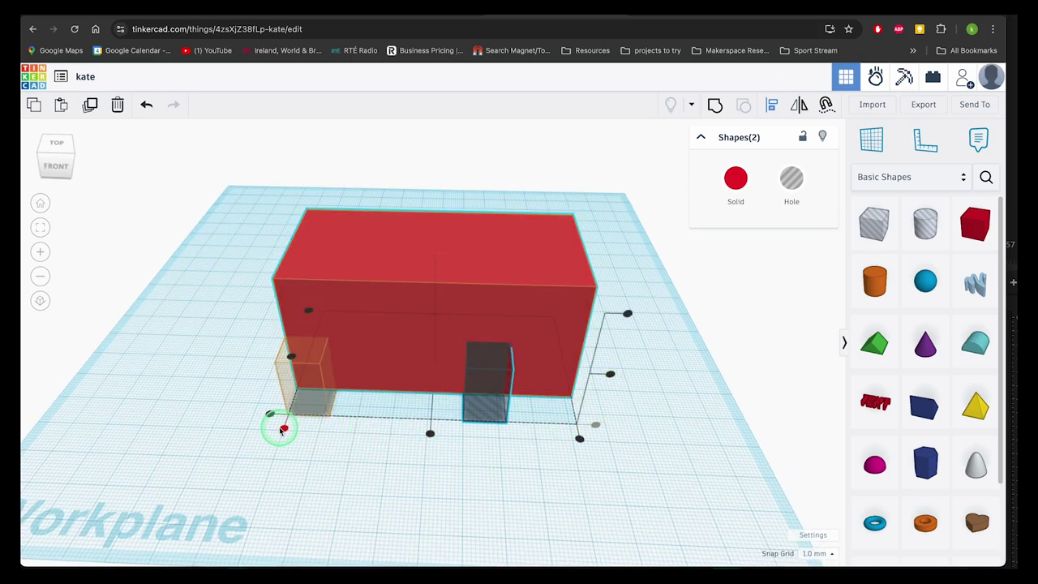
left_click(429, 434)
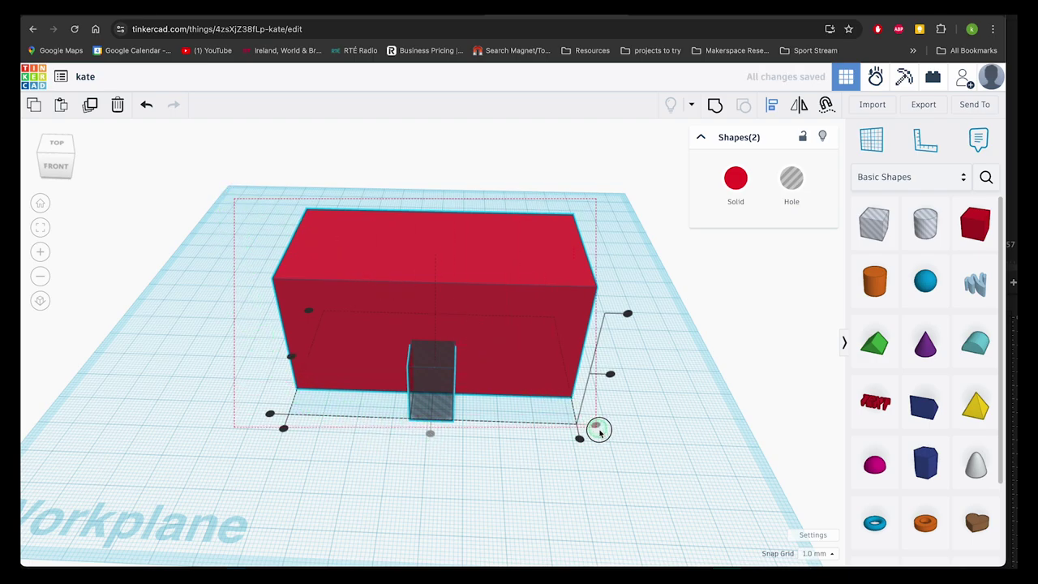
left_click(625, 463)
left_click(715, 106)
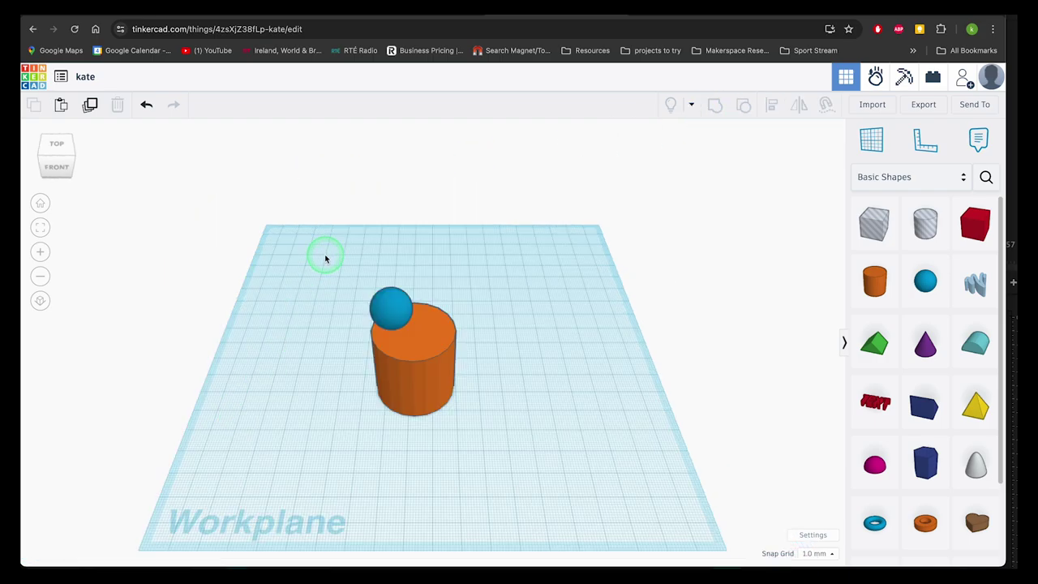
Centre the blue sphere on the orange cylinder in both horizontal directions with Align, working in an orthographic view from above.
left_click_drag(356, 279, 480, 420)
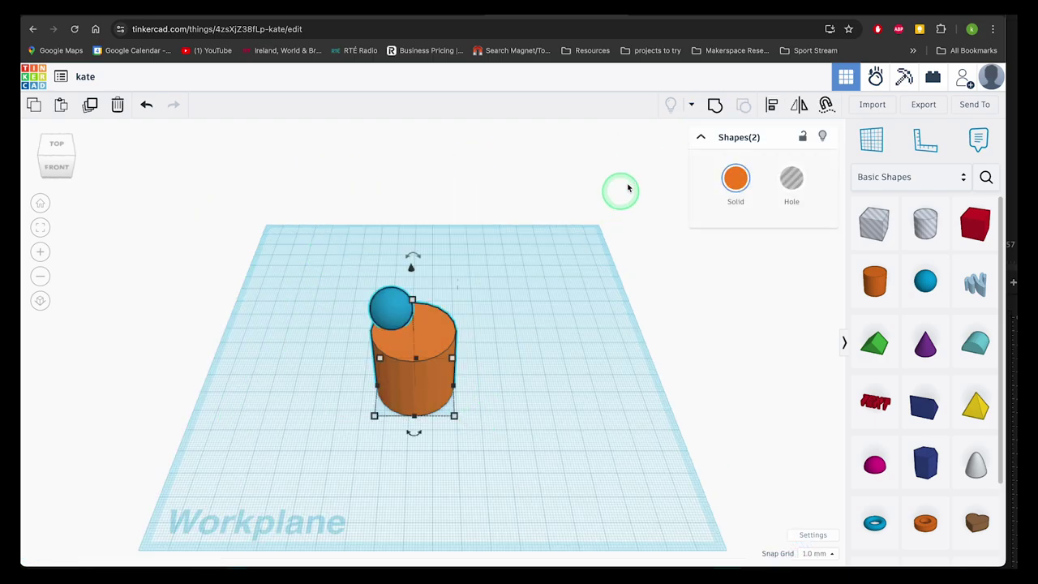
left_click(772, 105)
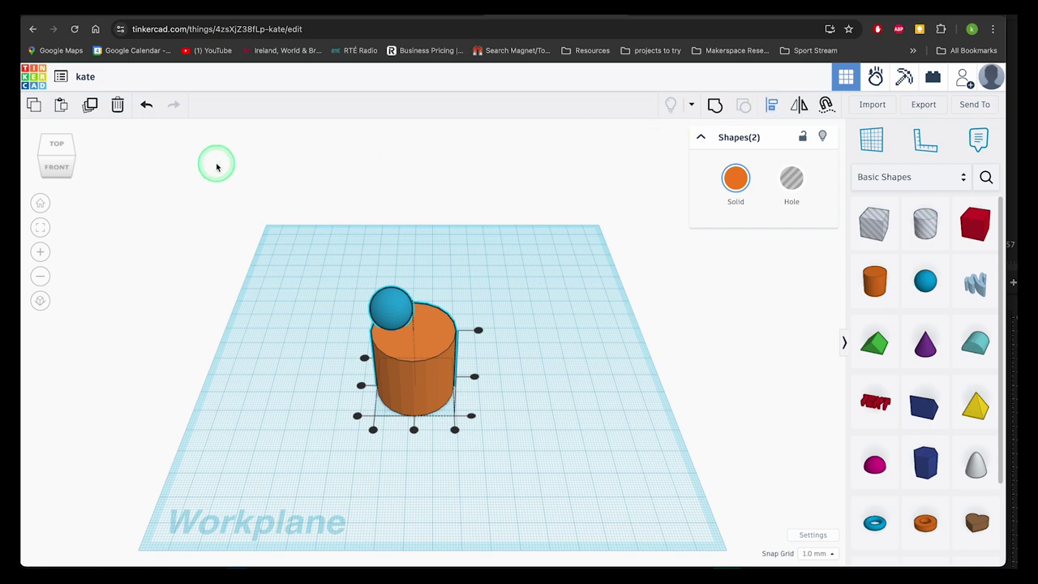
left_click(56, 150)
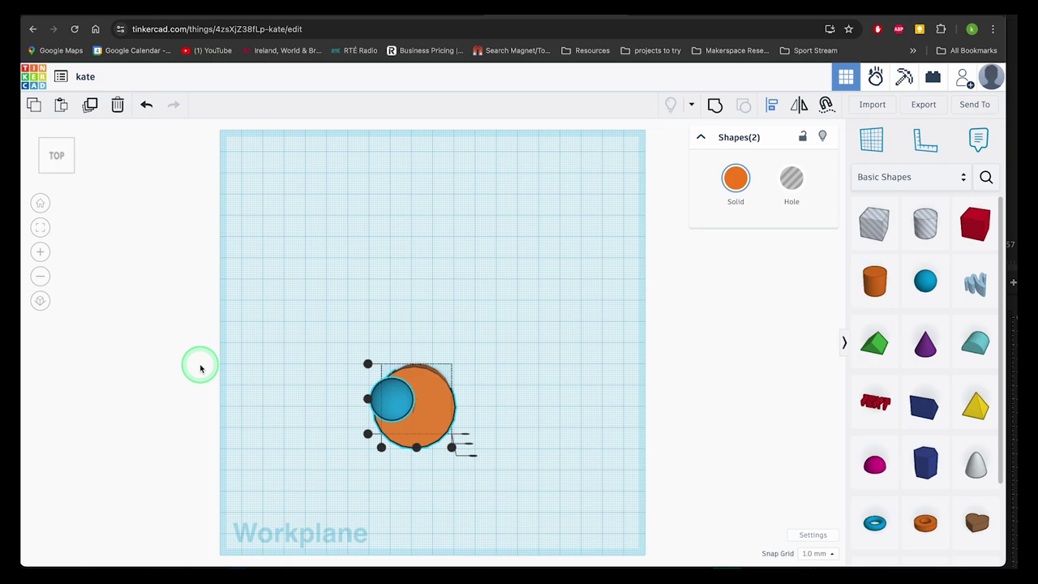
left_click(40, 301)
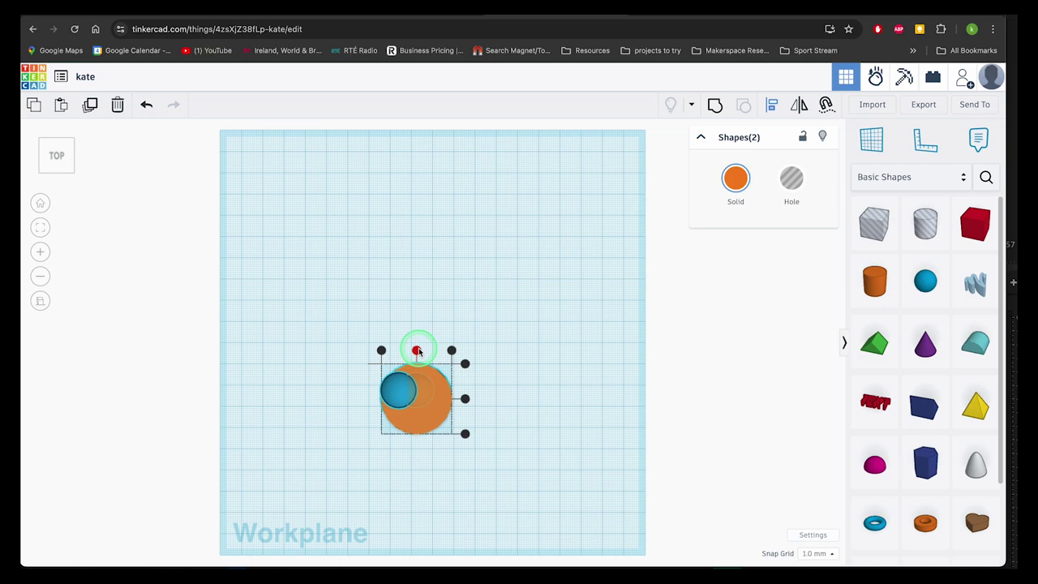
left_click(357, 322)
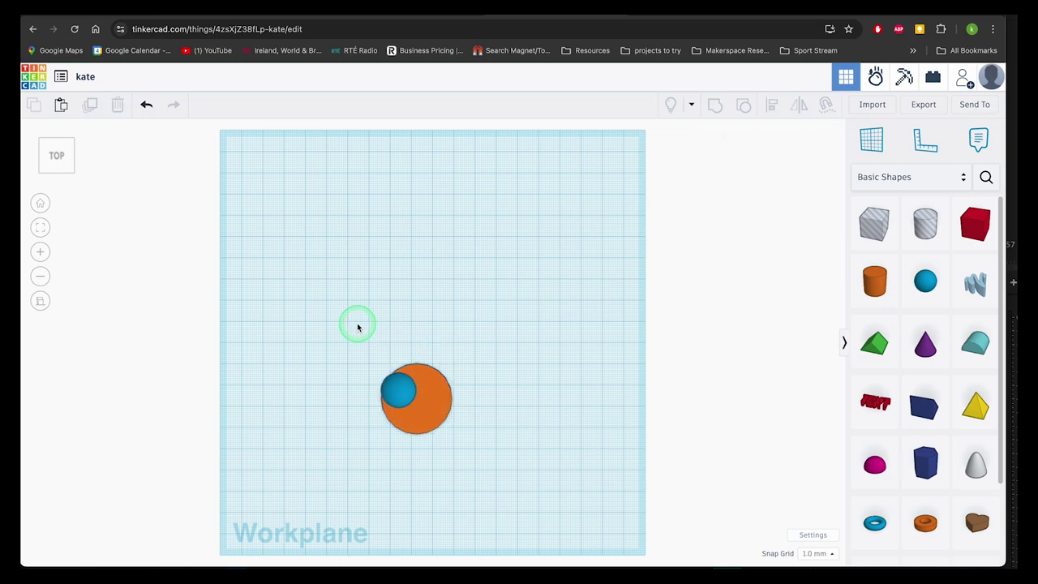
left_click_drag(346, 330, 478, 457)
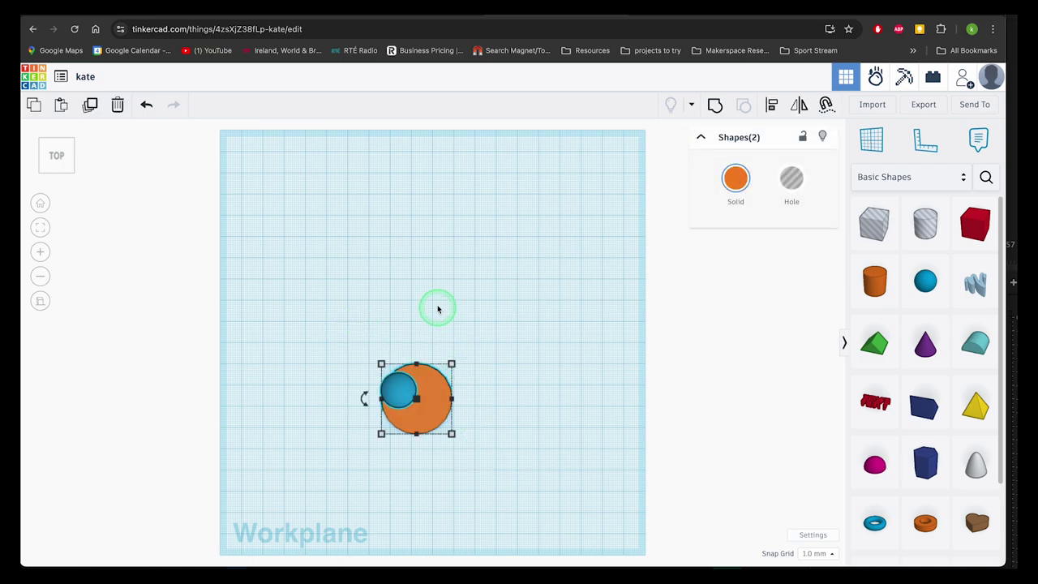
left_click(770, 111)
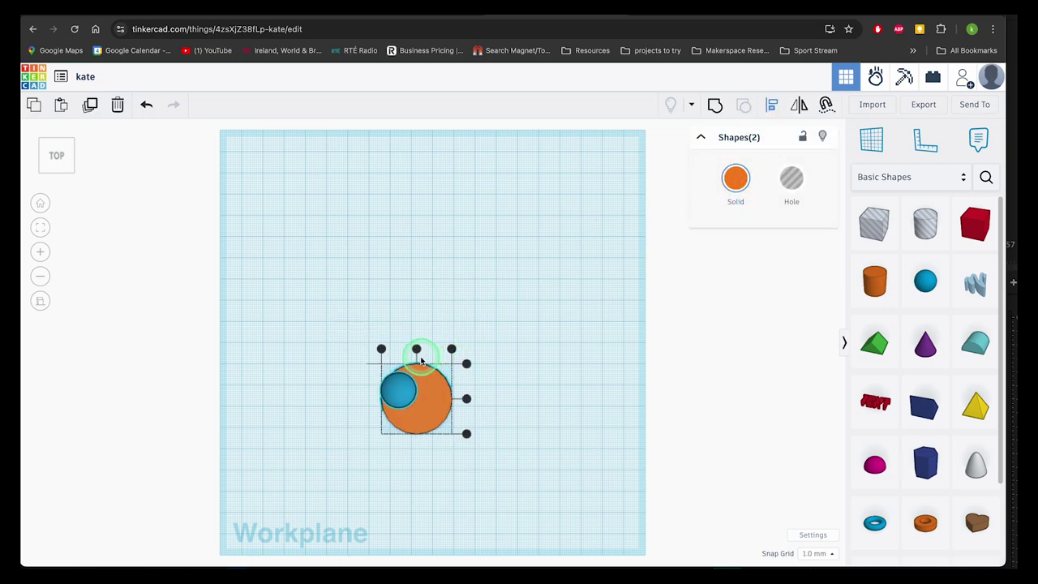
left_click(466, 398)
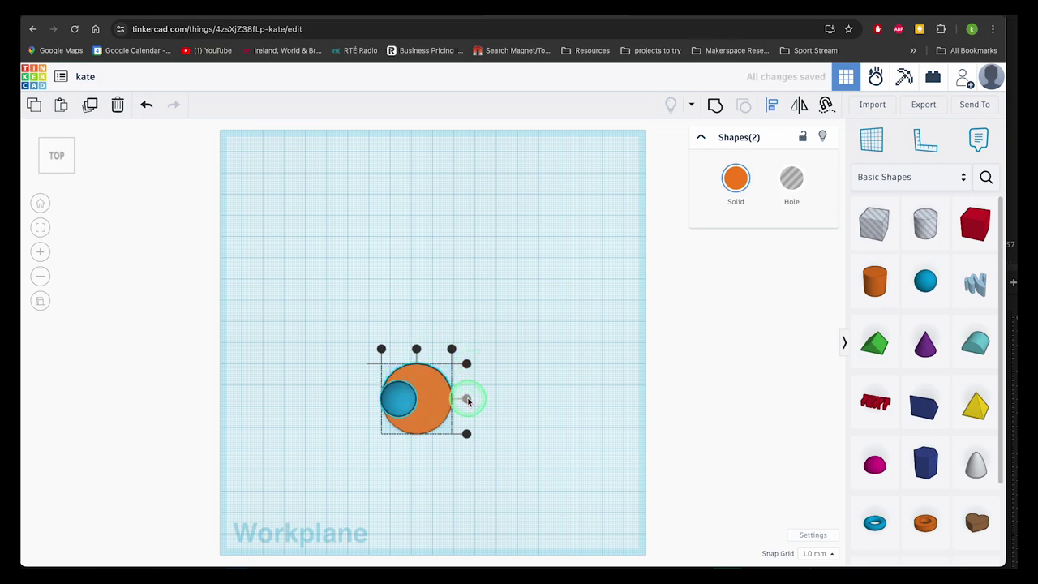
left_click(416, 350)
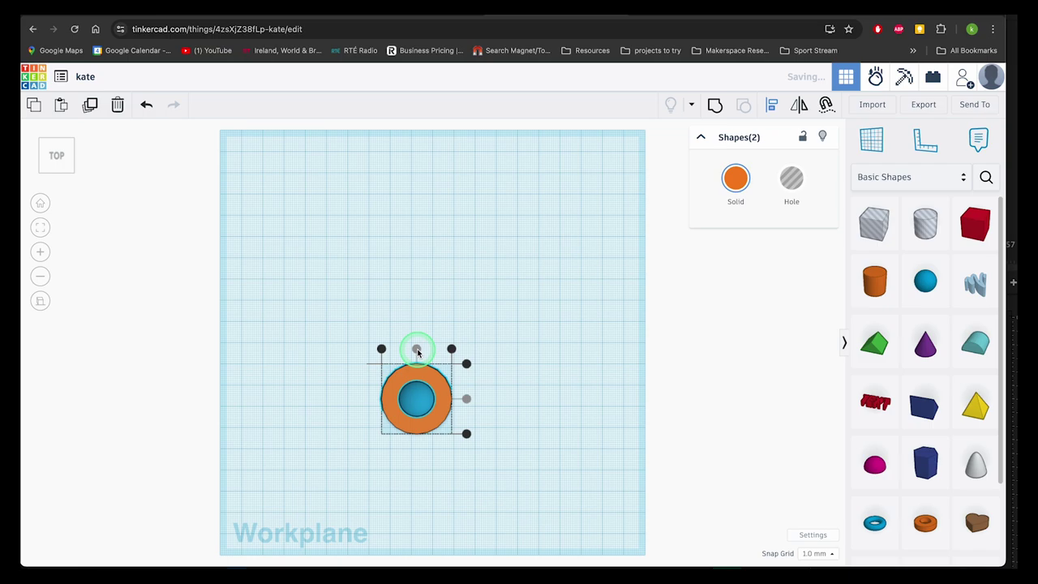
left_click(529, 374)
Lower the sphere 6 mm into the cylinder's top face and turn it into a hole.
right_click_drag(528, 375, 524, 336)
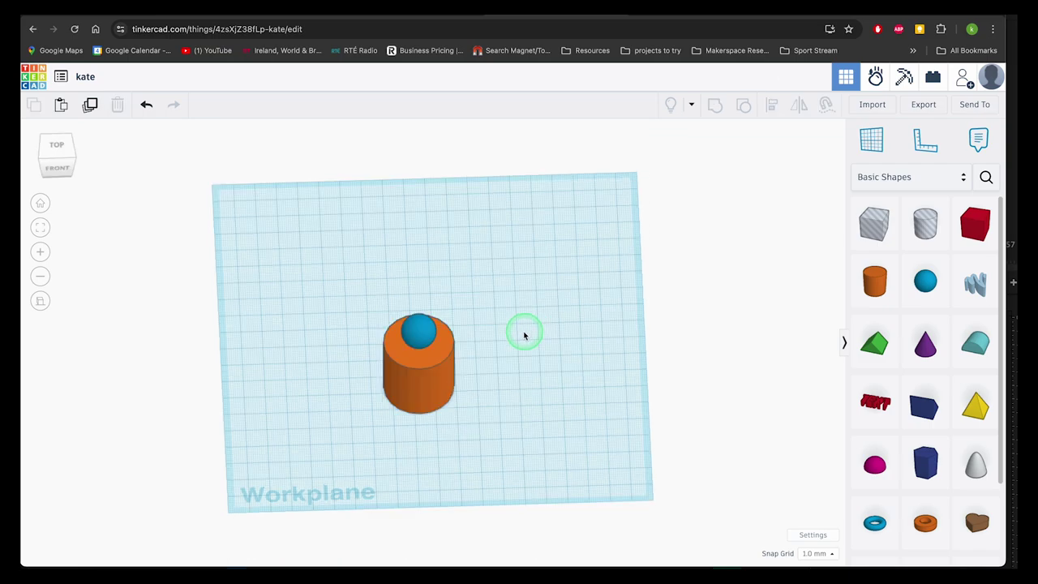
left_click(420, 336)
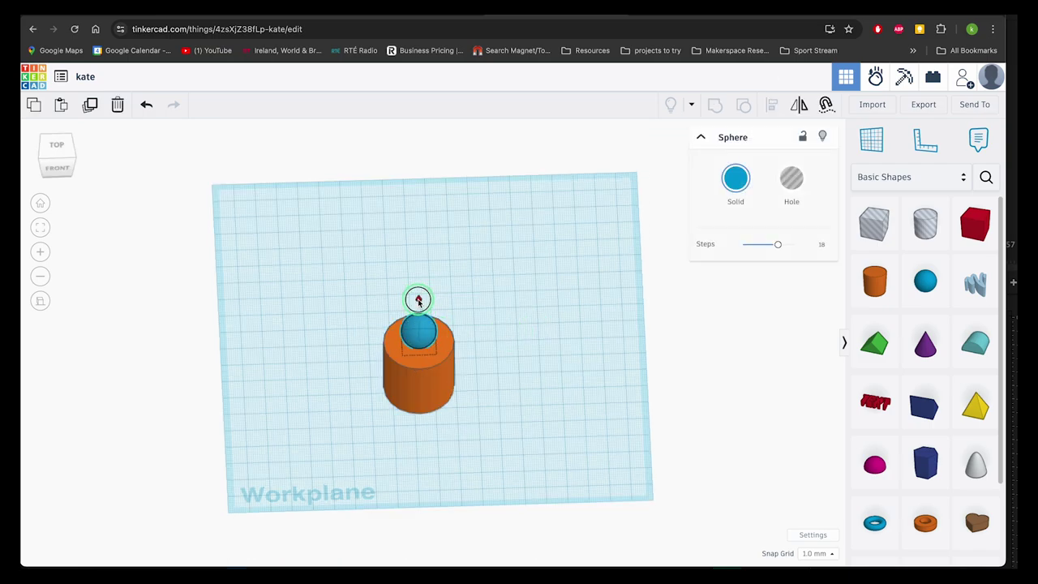
left_click_drag(419, 295, 416, 308)
left_click(795, 180)
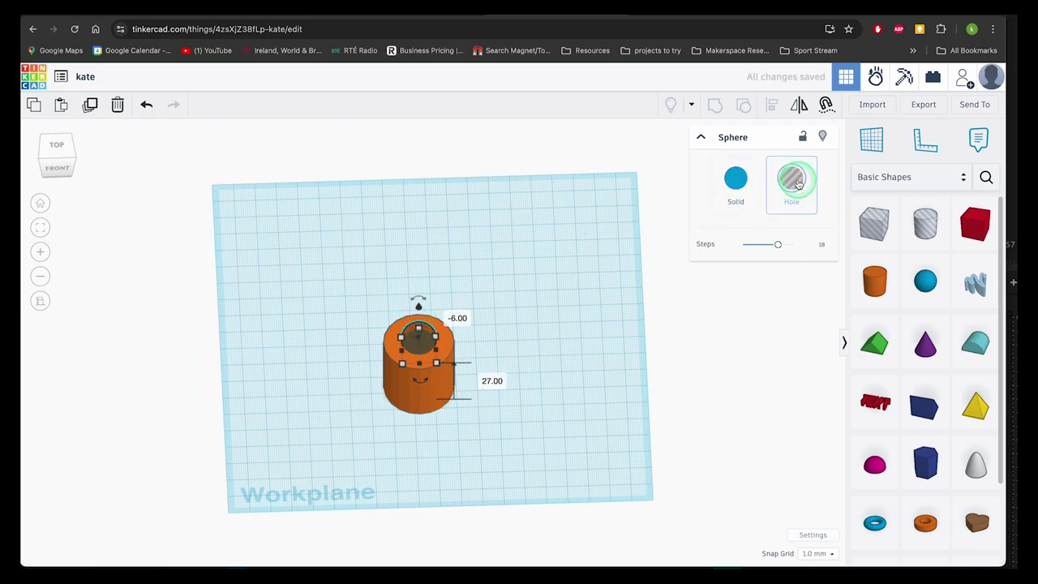
Group the cylinder with the sphere hole to cut a rounded hollow, and inspect the result up close from above.
left_click_drag(335, 271, 486, 417)
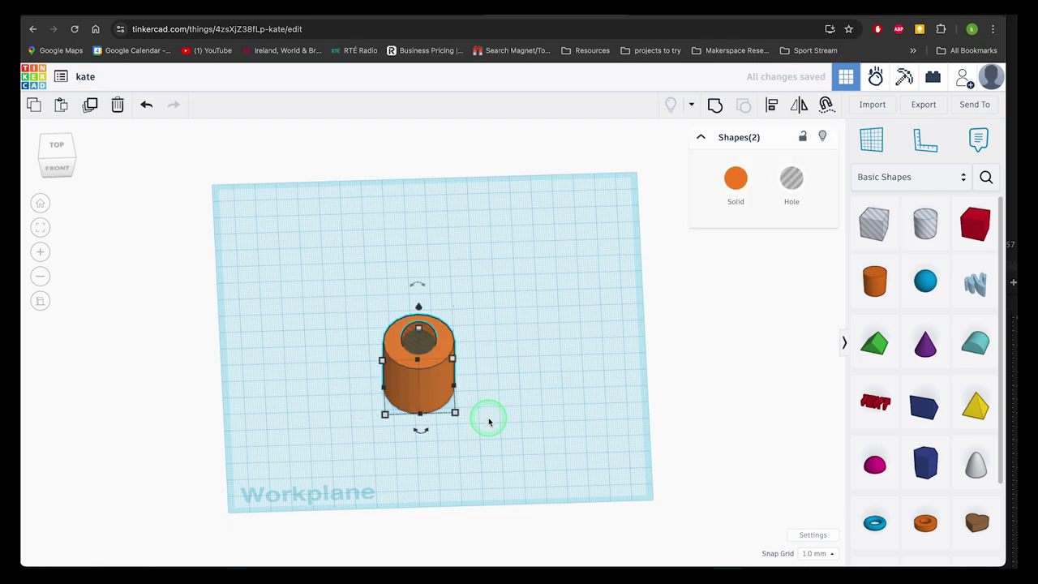
left_click(715, 107)
left_click(531, 308)
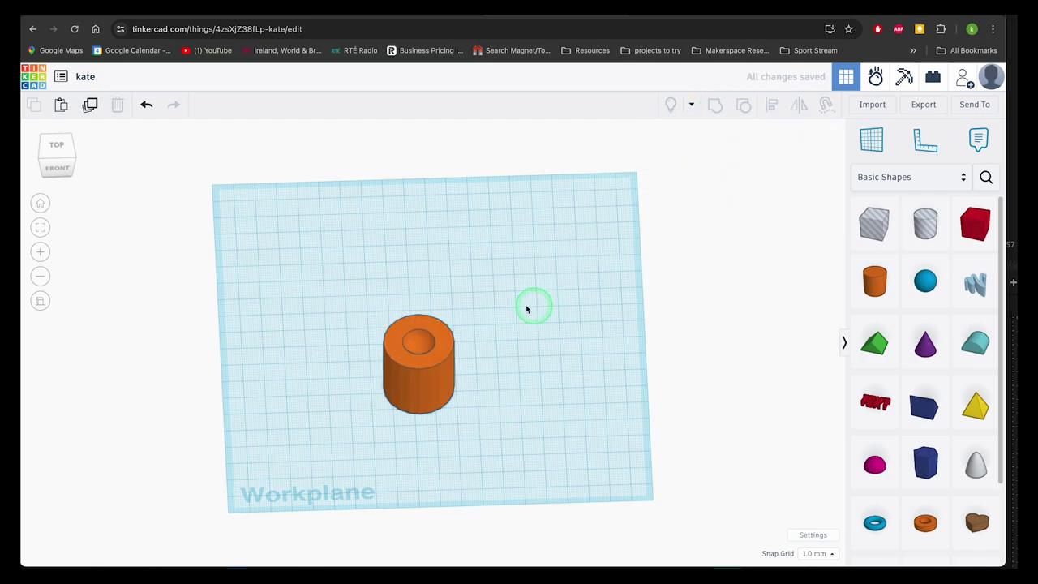
left_click(57, 146)
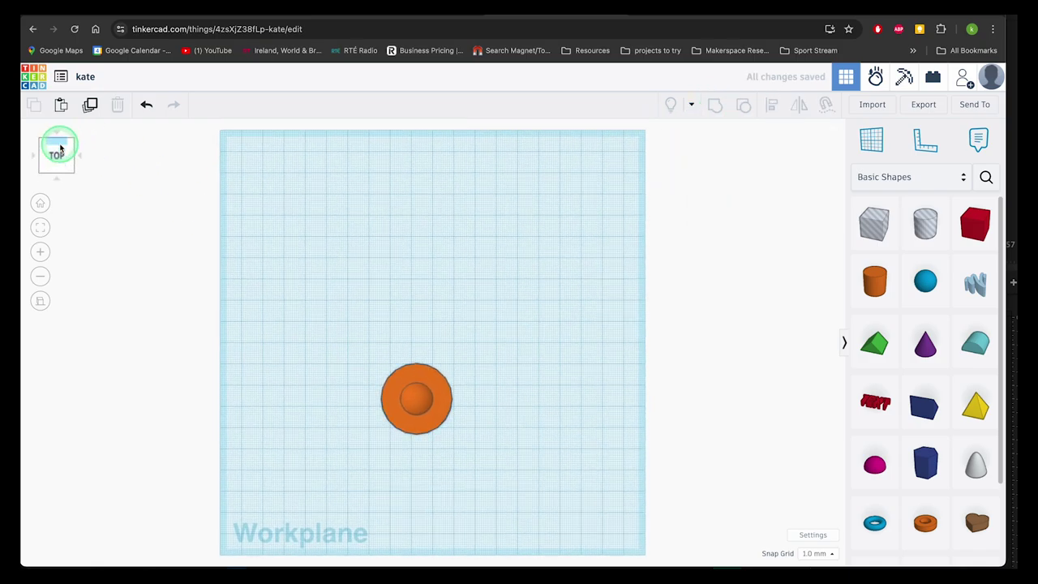
left_click(41, 227)
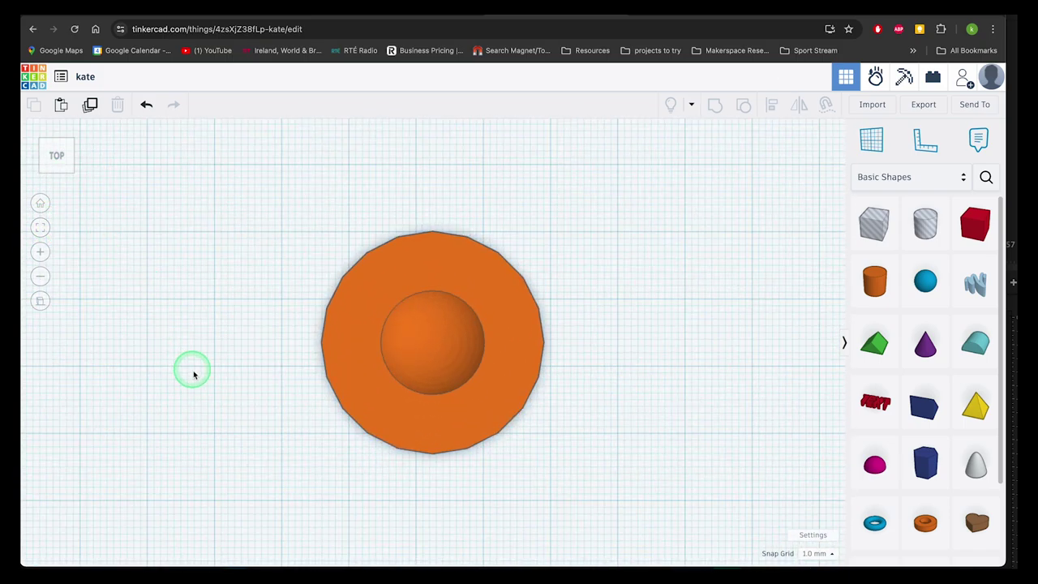
right_click_drag(197, 377, 224, 336)
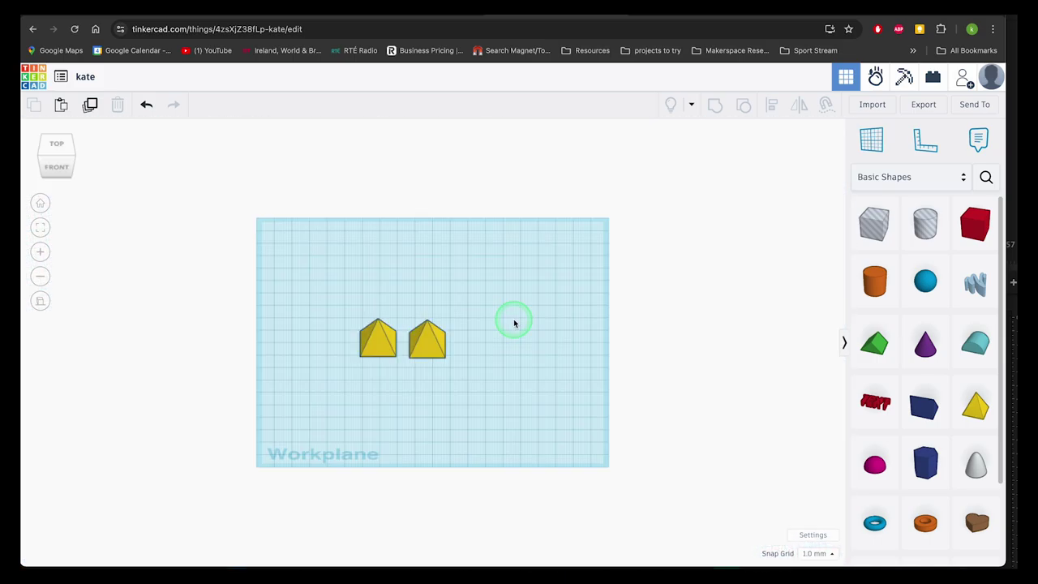
Turn the right-hand pyramid upside down with Mirror and mirror it across its width.
left_click(429, 350)
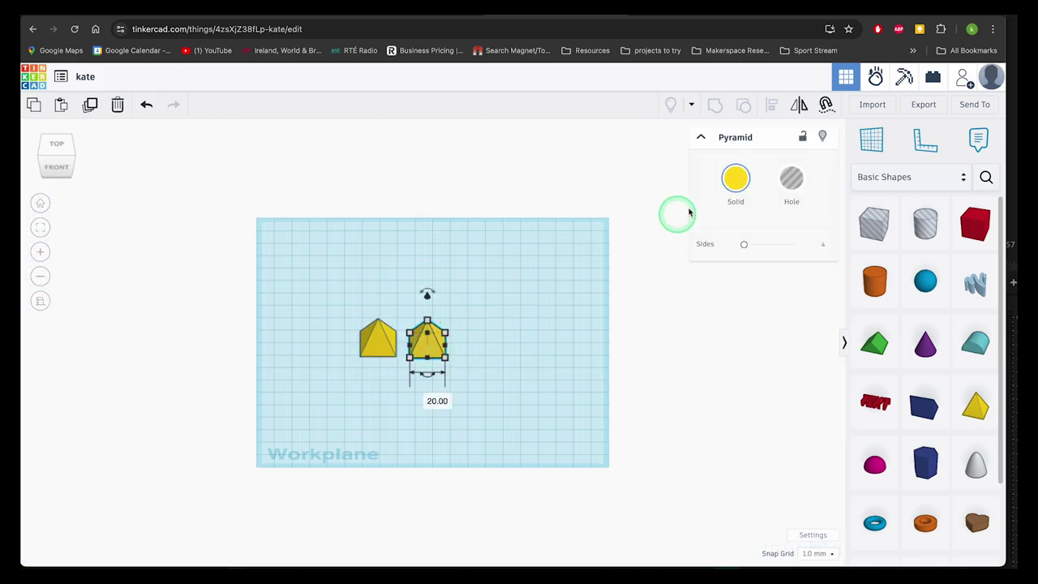
left_click(803, 106)
left_click(570, 288)
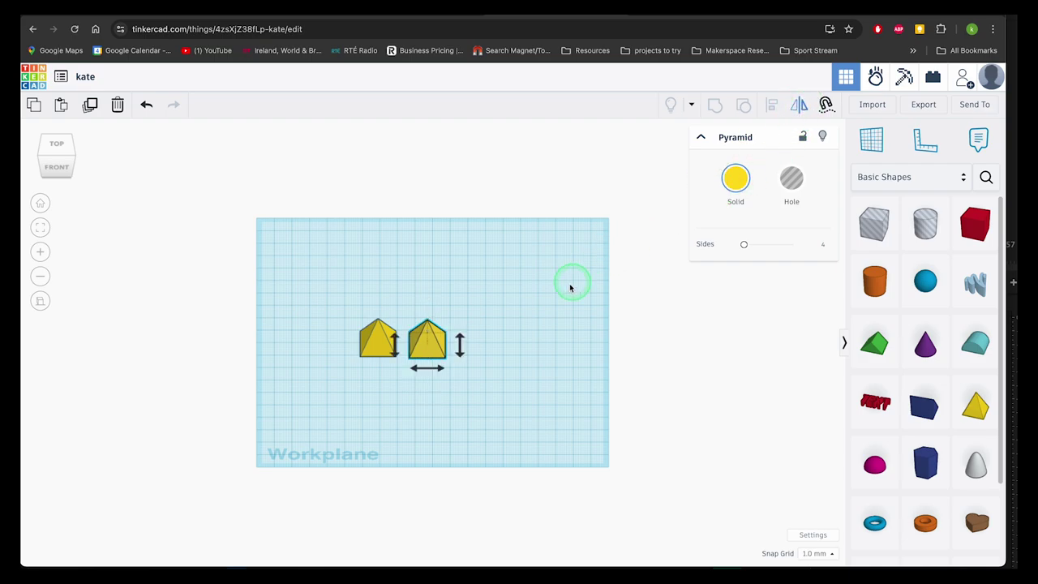
left_click(461, 347)
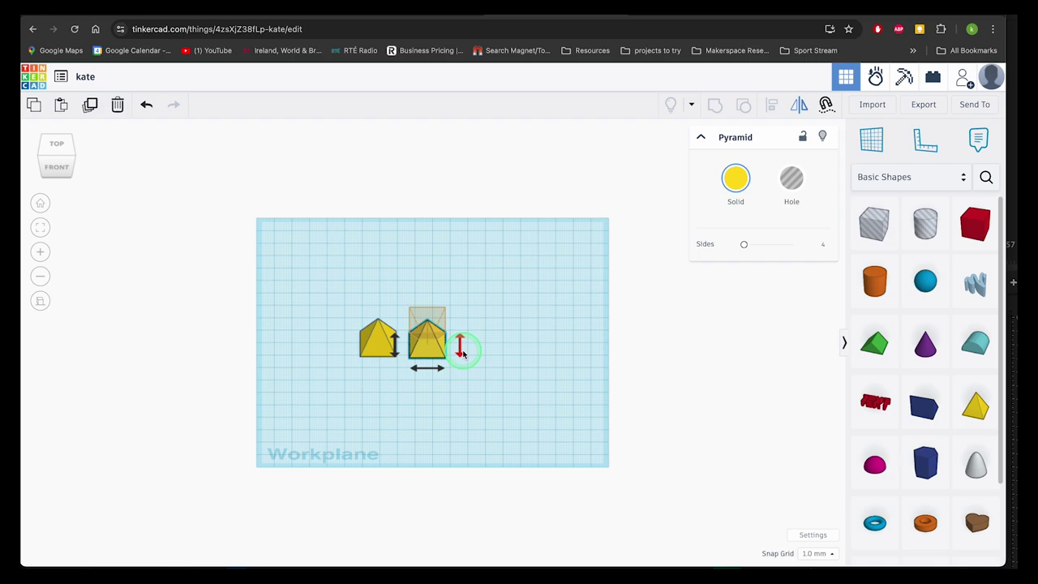
left_click(442, 368)
Place the upright pyramid on top of the inverted one so their bases meet.
left_click(379, 287)
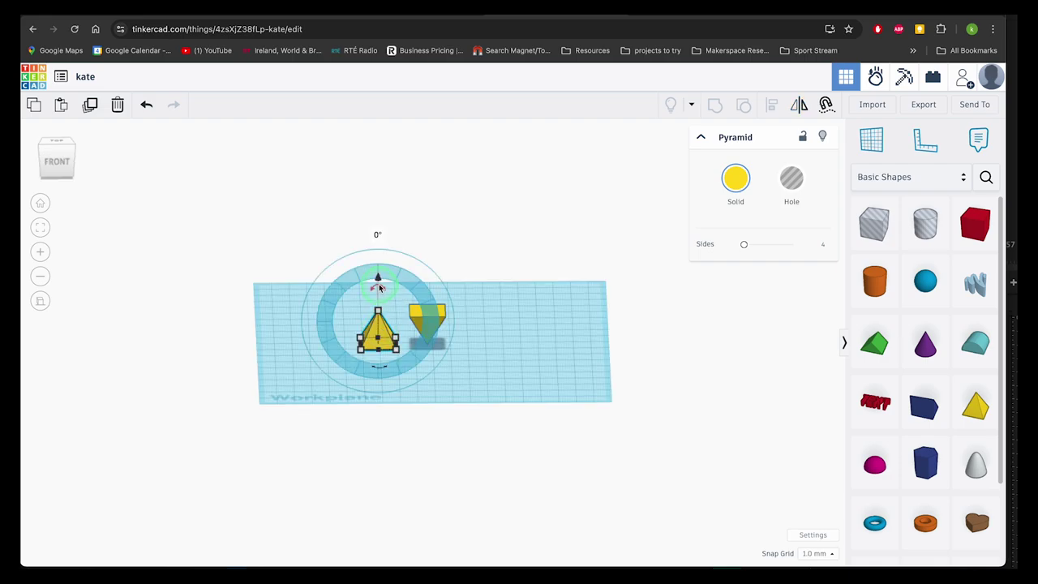
left_click_drag(379, 287, 430, 293)
key("f")
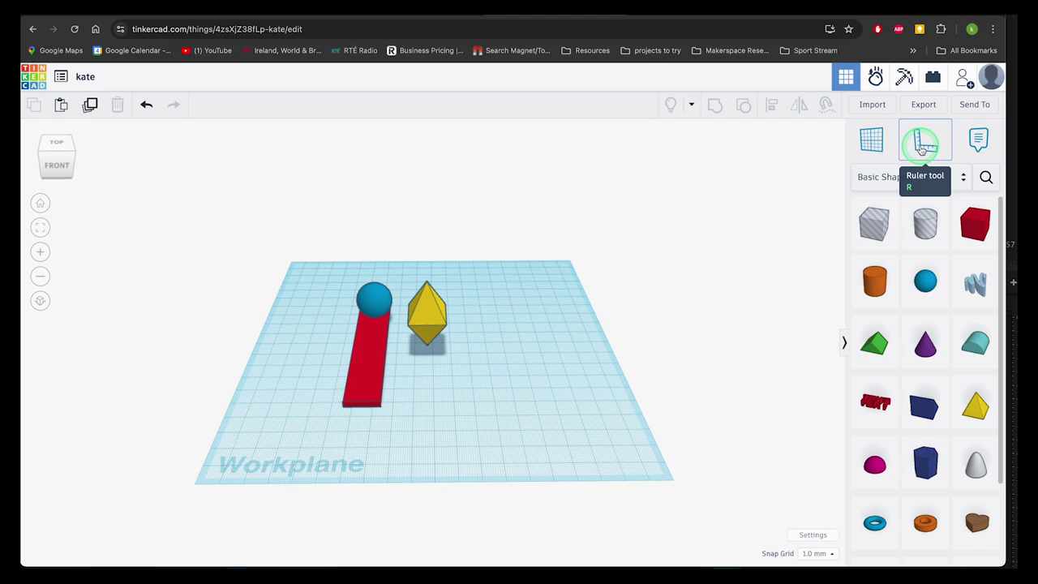
Place the Ruler at the red bar's front-left corner and show the upper pyramid's dimensions and distances from it.
left_click(921, 148)
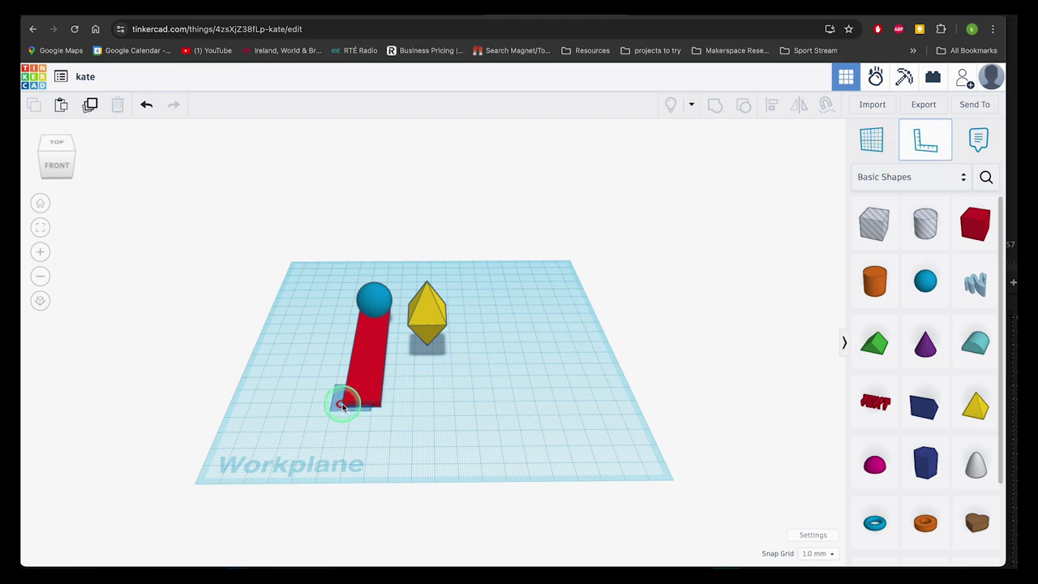
left_click(343, 406)
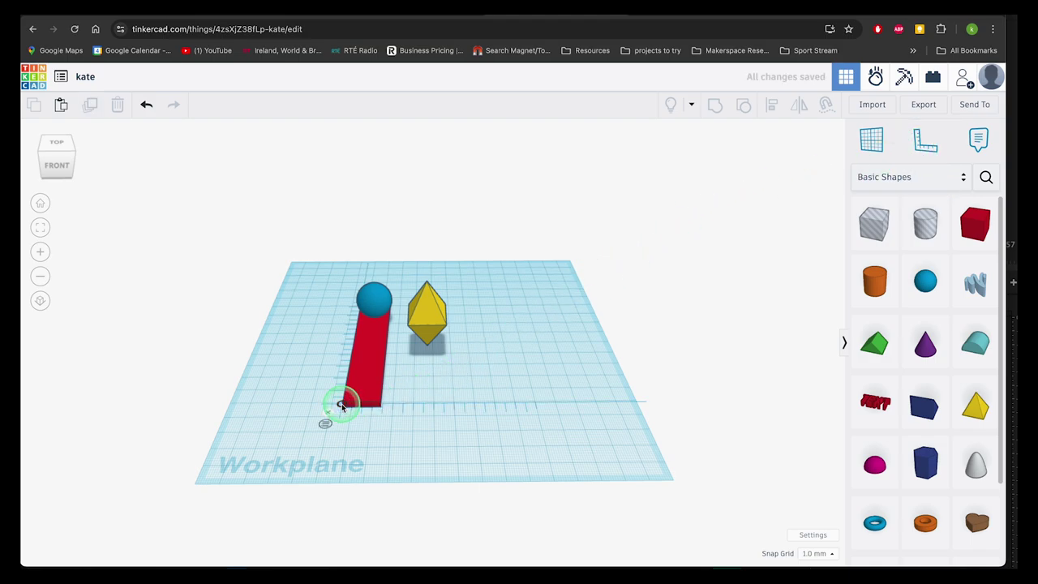
left_click(429, 315)
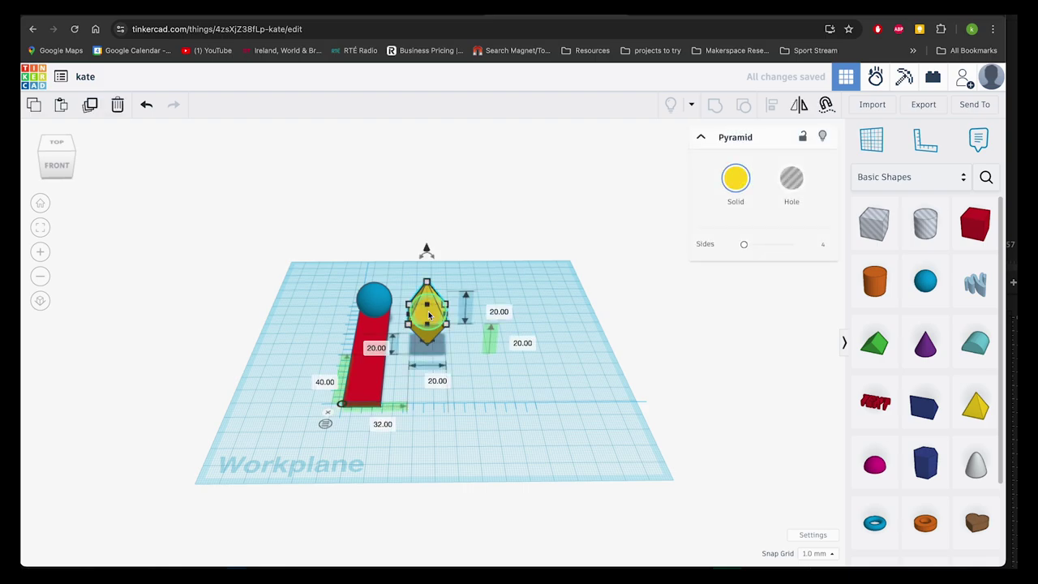
left_click(525, 391)
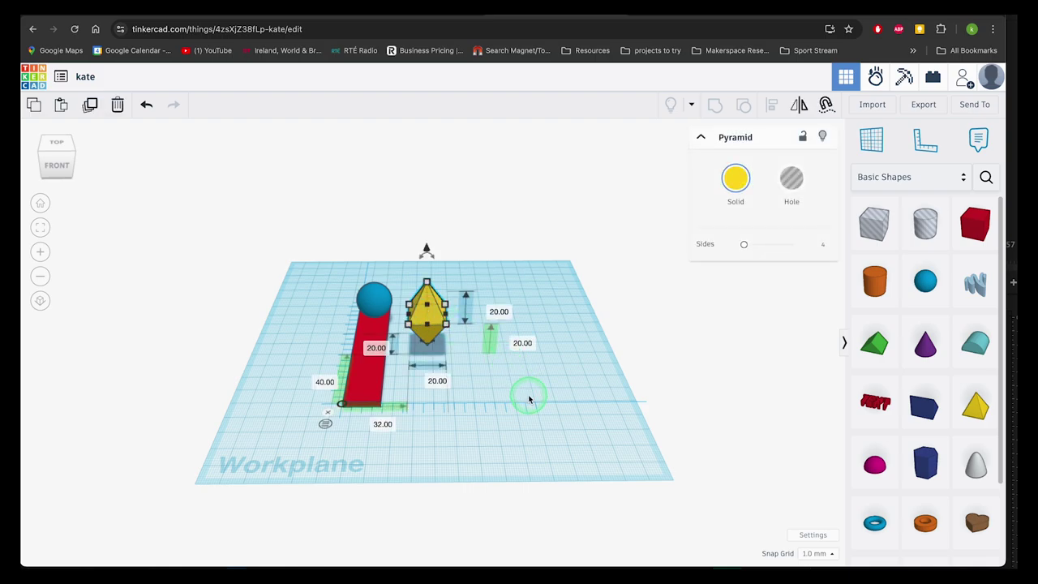
left_click(361, 388)
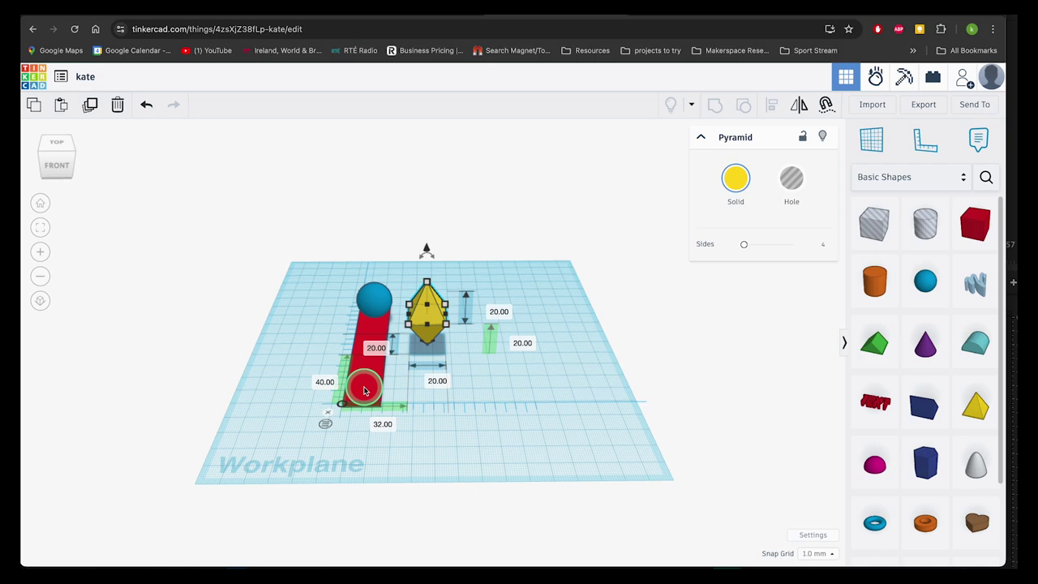